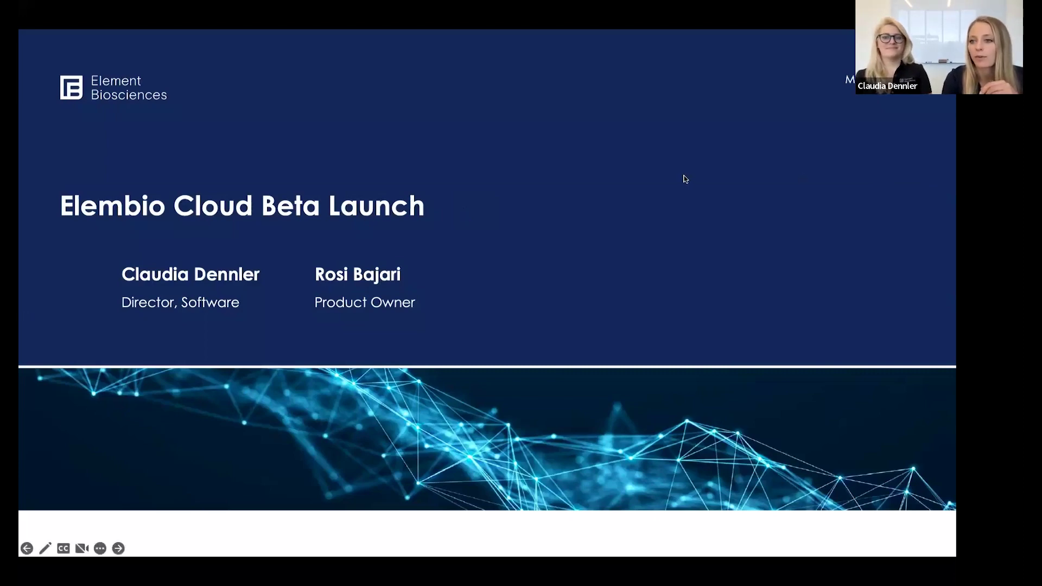
Advance past the title slide of the Elembio Cloud Platform presentation.
{"action": "key", "text": "Right"}
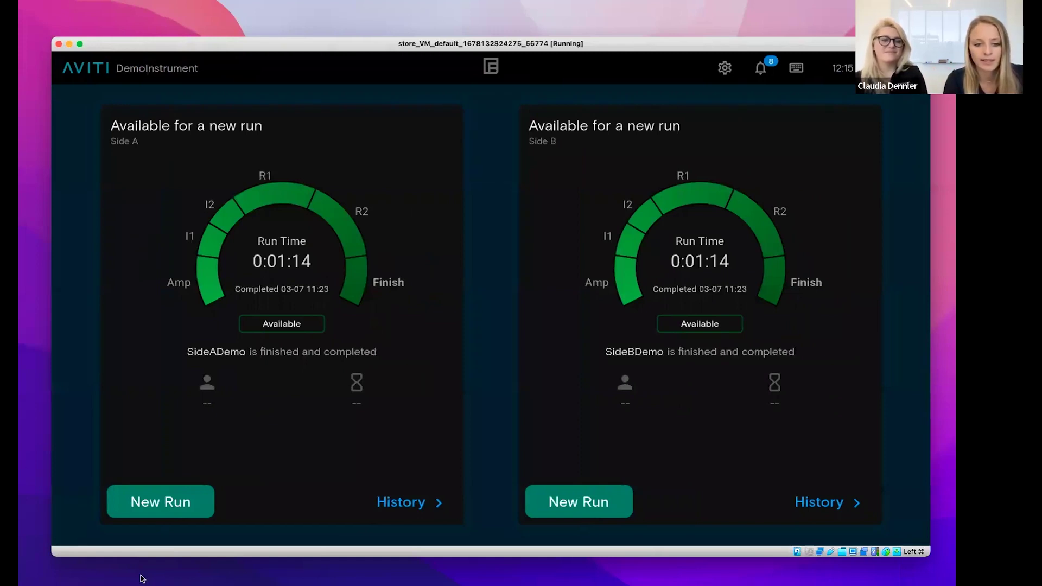
Start a new Both-sides Sequence run and pick the Adept workflow for Side A.
{"action": "left_click", "coordinate": [187, 499]}
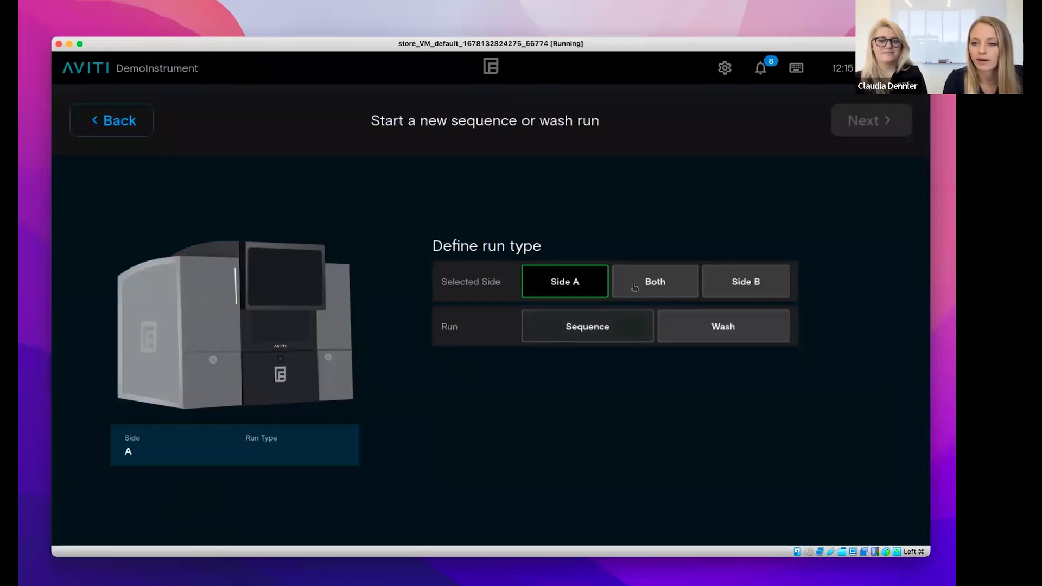
{"action": "left_click", "coordinate": [606, 330]}
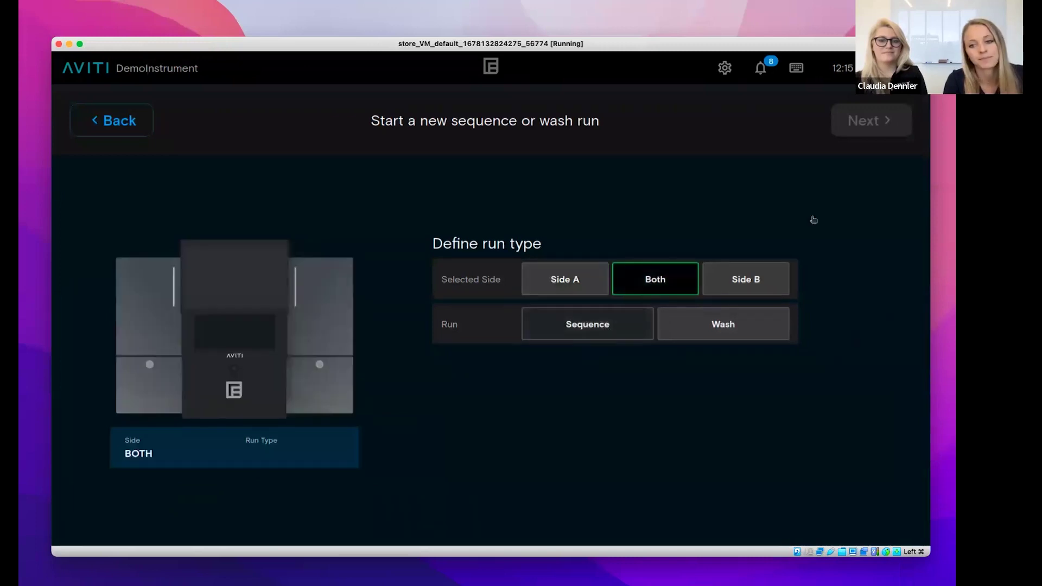
{"action": "left_click", "coordinate": [871, 133]}
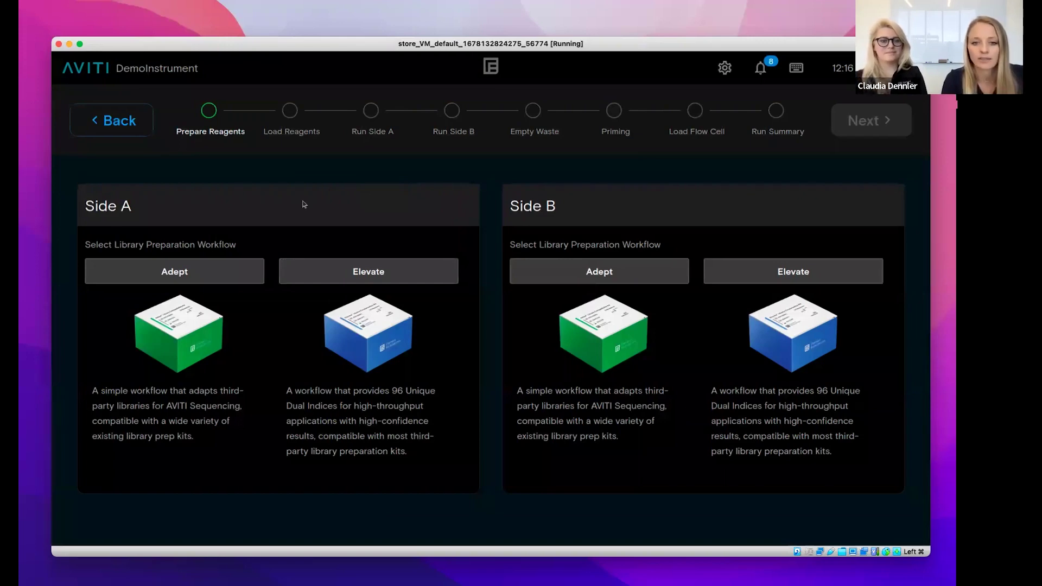
{"action": "left_click", "coordinate": [224, 277]}
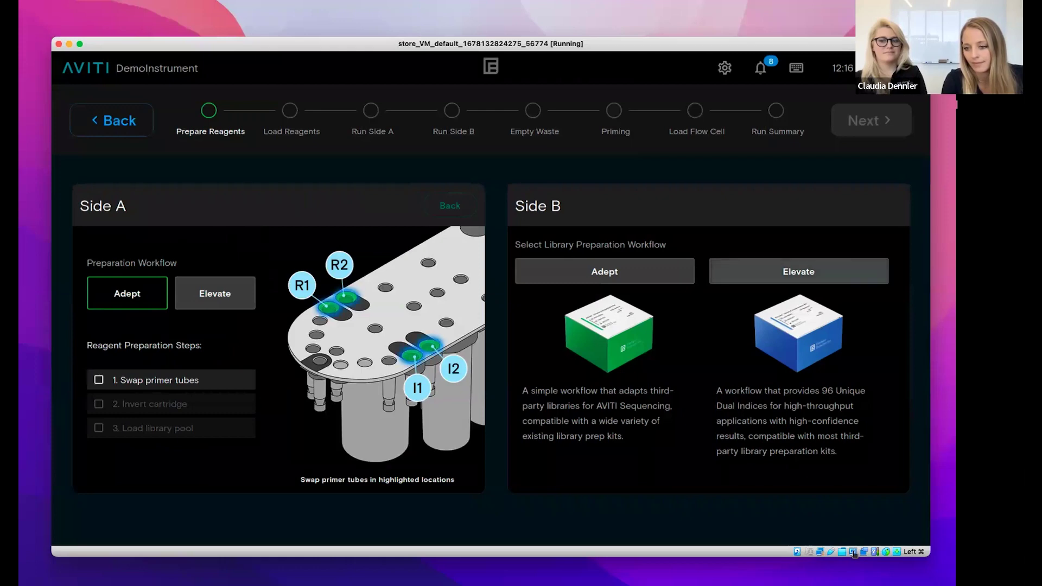
Use the Elevate workflow for Side B and proceed to reagent loading.
{"action": "left_click", "coordinate": [800, 272]}
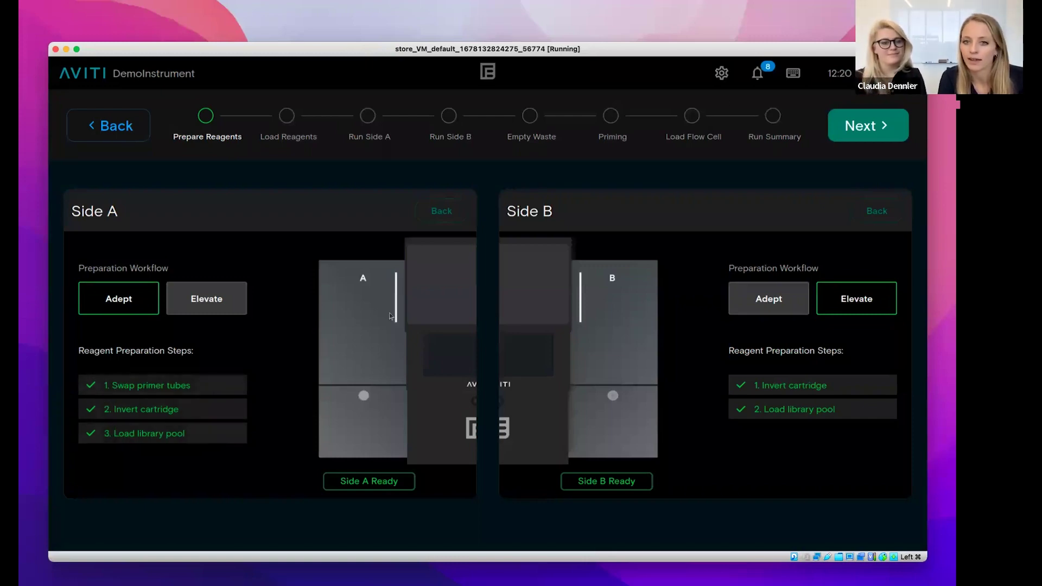
{"action": "left_click", "coordinate": [863, 130]}
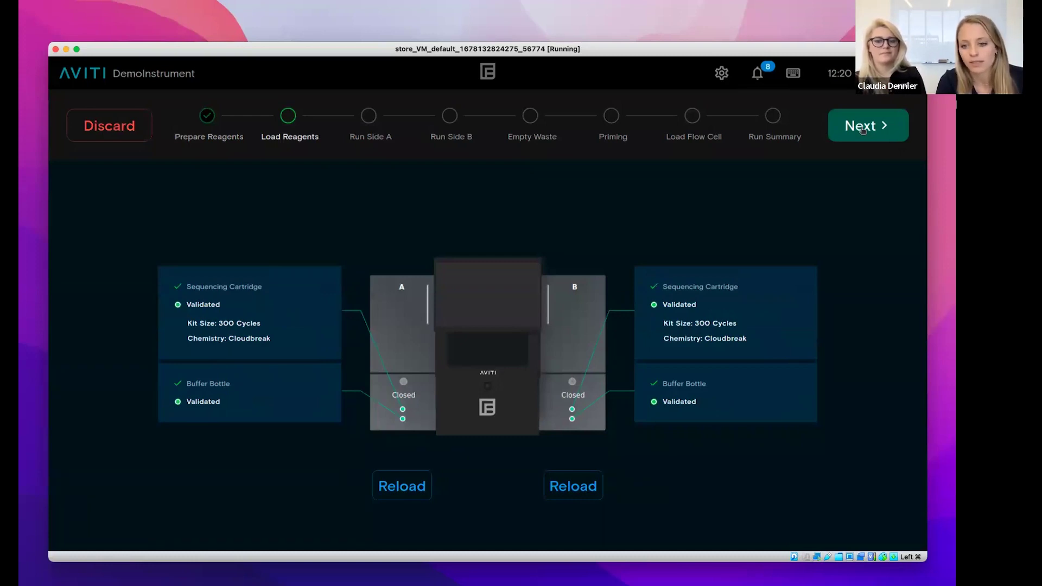
Configure SideADemo and SideBDemo for 1/8 scan area, keeping the default storage destination.
{"action": "left_click", "coordinate": [862, 129]}
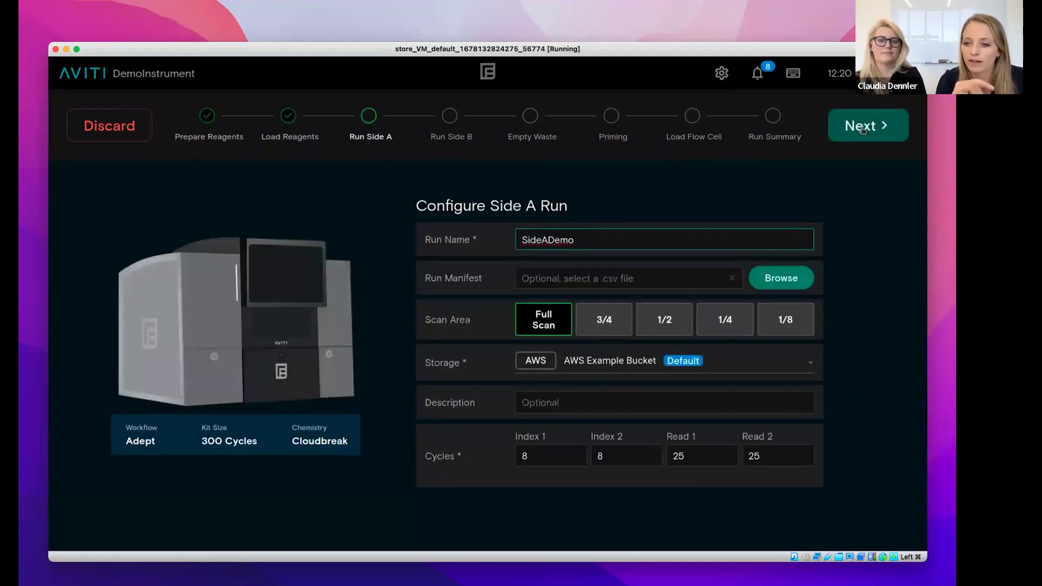
{"action": "left_click", "coordinate": [781, 318]}
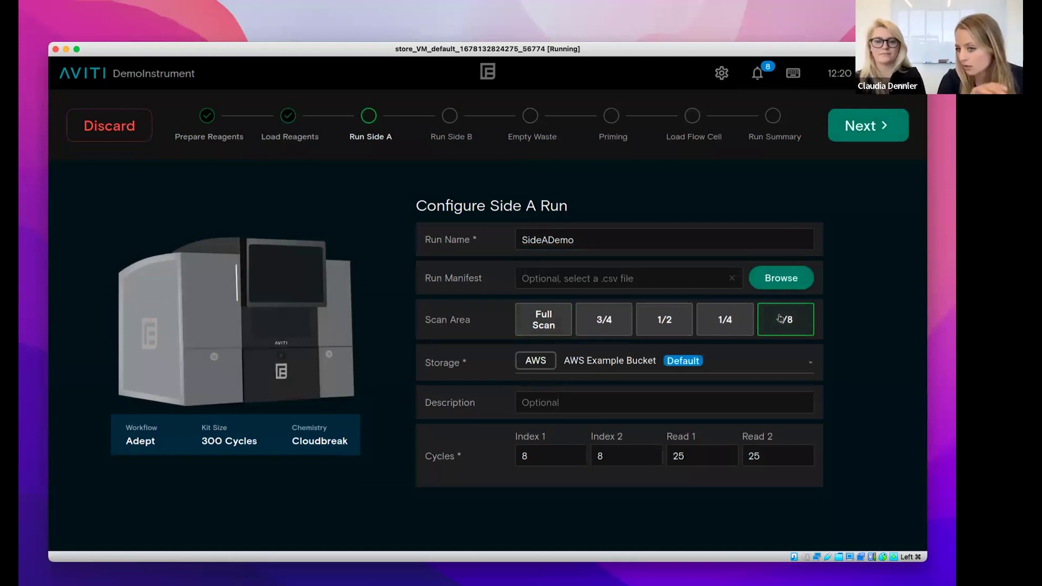
{"action": "left_click", "coordinate": [727, 362]}
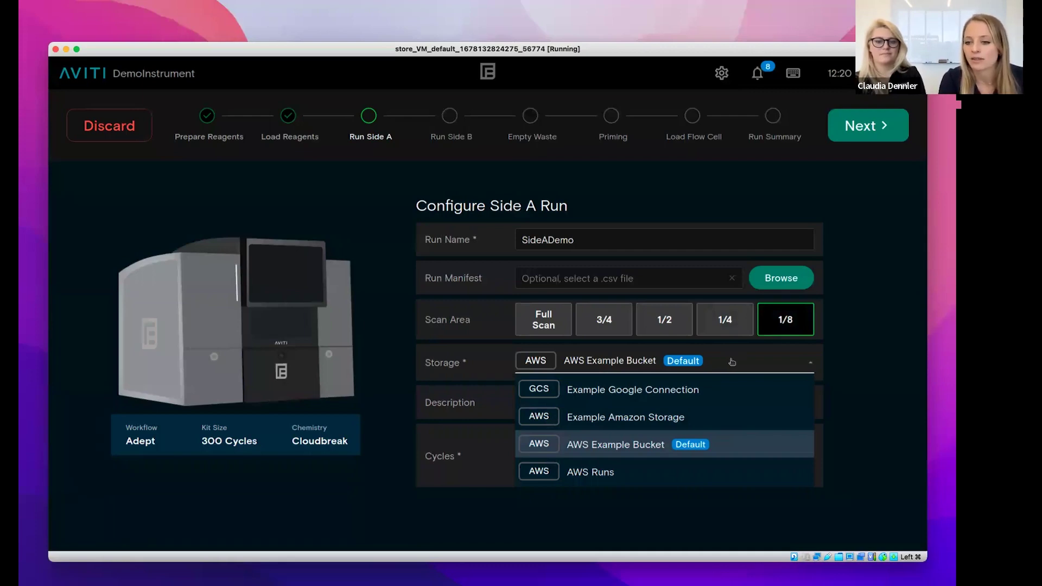
{"action": "left_click", "coordinate": [872, 130]}
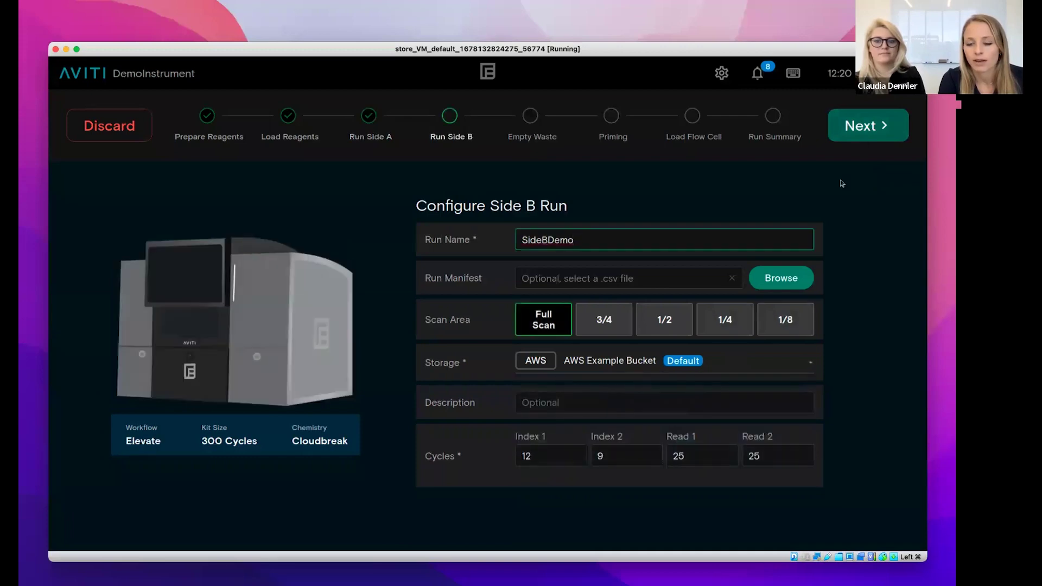
{"action": "left_click", "coordinate": [772, 318]}
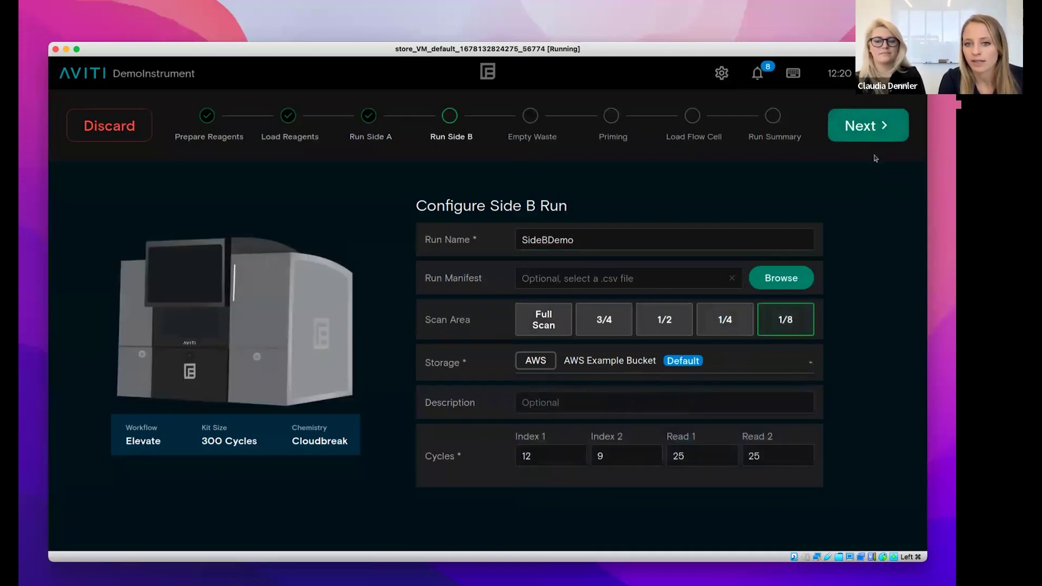
{"action": "left_click", "coordinate": [860, 130]}
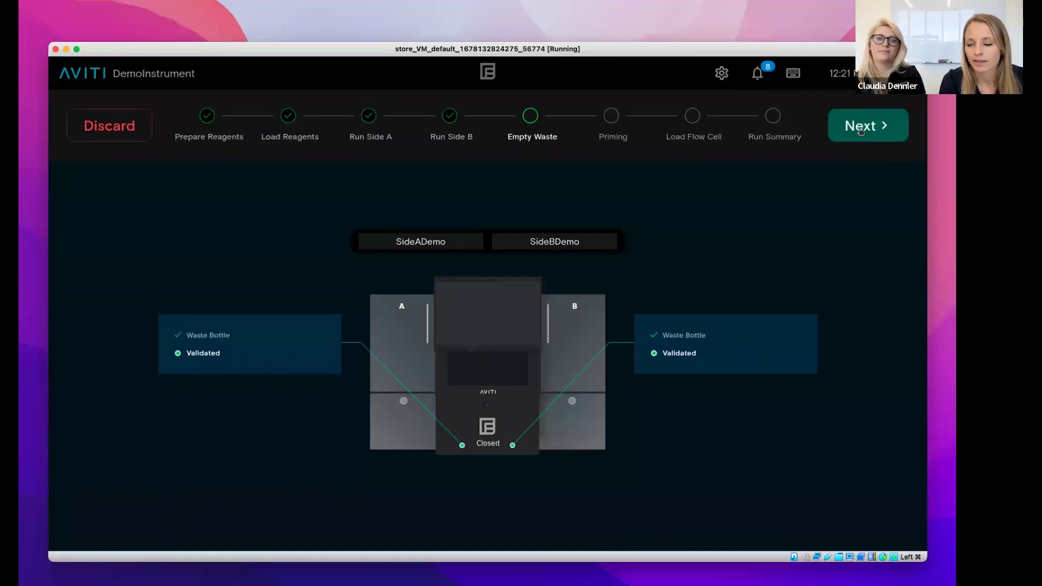
Start priming on both sides once the waste bottles are validated.
{"action": "left_click", "coordinate": [861, 131]}
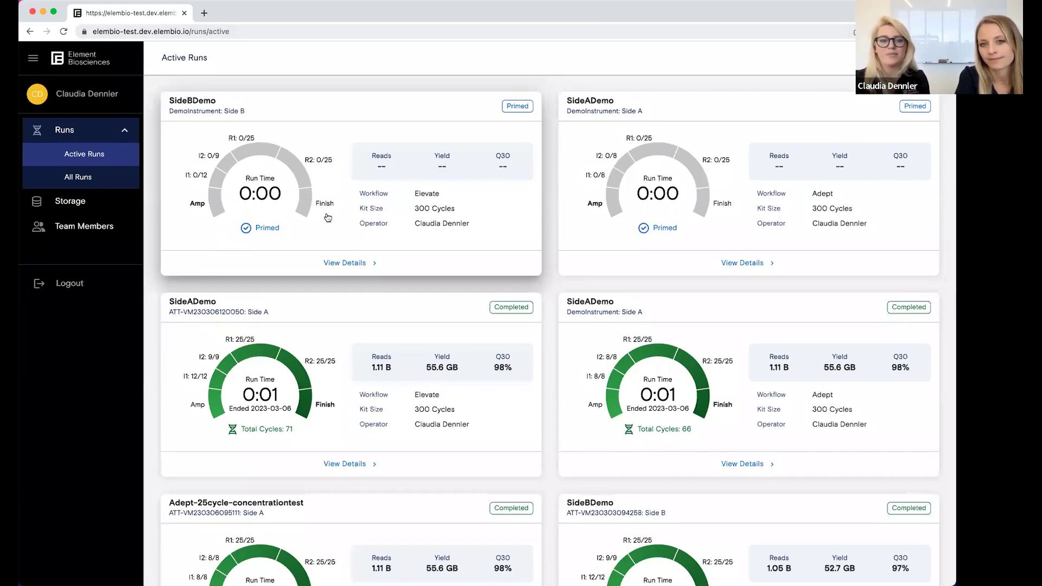
Review SideBDemo's Elevate, 1/8 scan-area details in Elembio Cloud, then return to AVITI OS.
{"action": "left_click", "coordinate": [343, 263]}
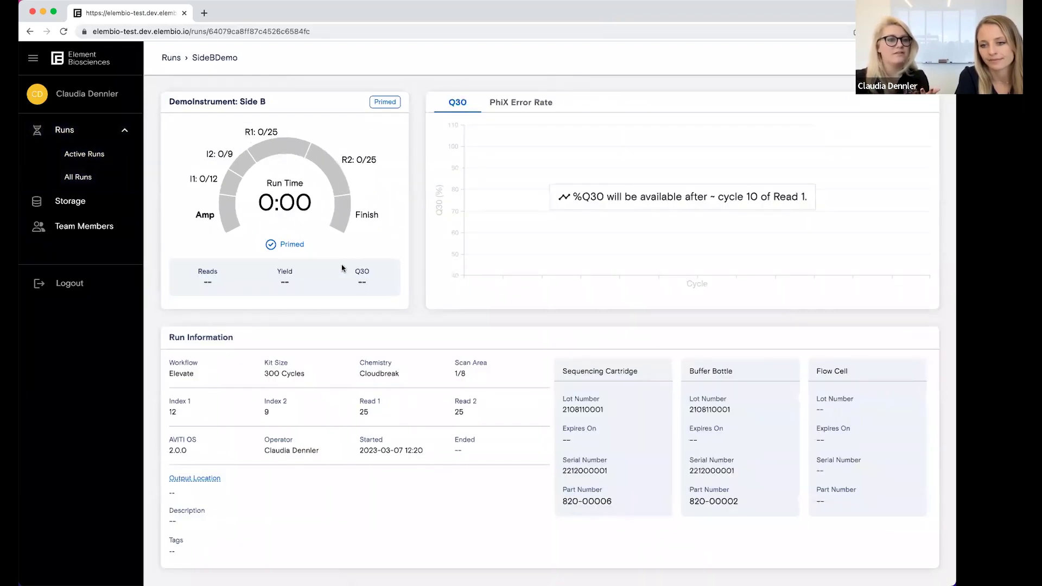
{"action": "scroll", "coordinate": [342, 269], "scroll_direction": "down", "scroll_amount": 2}
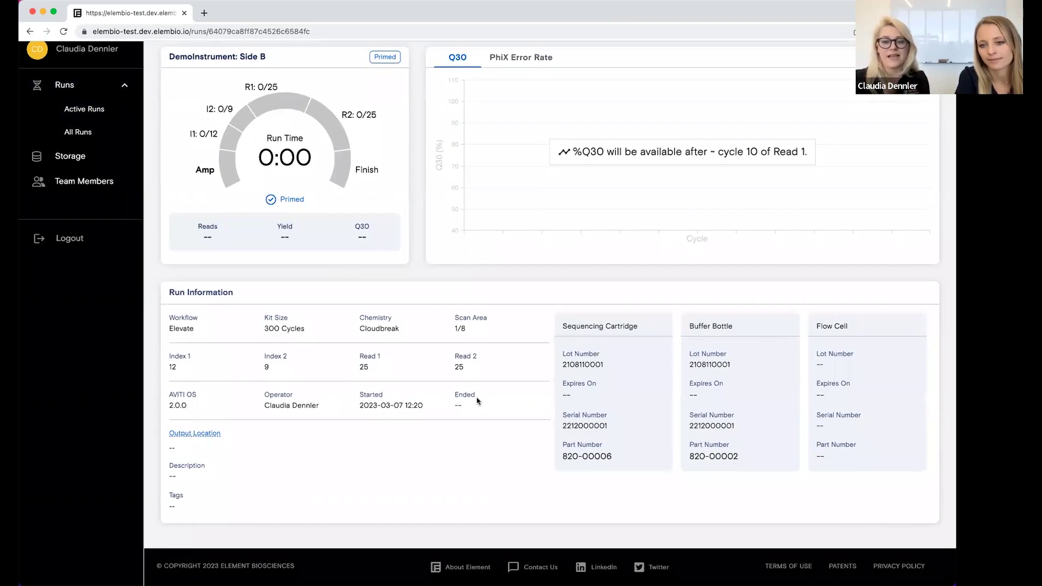
{"action": "scroll", "coordinate": [477, 401], "scroll_direction": "up", "scroll_amount": 2}
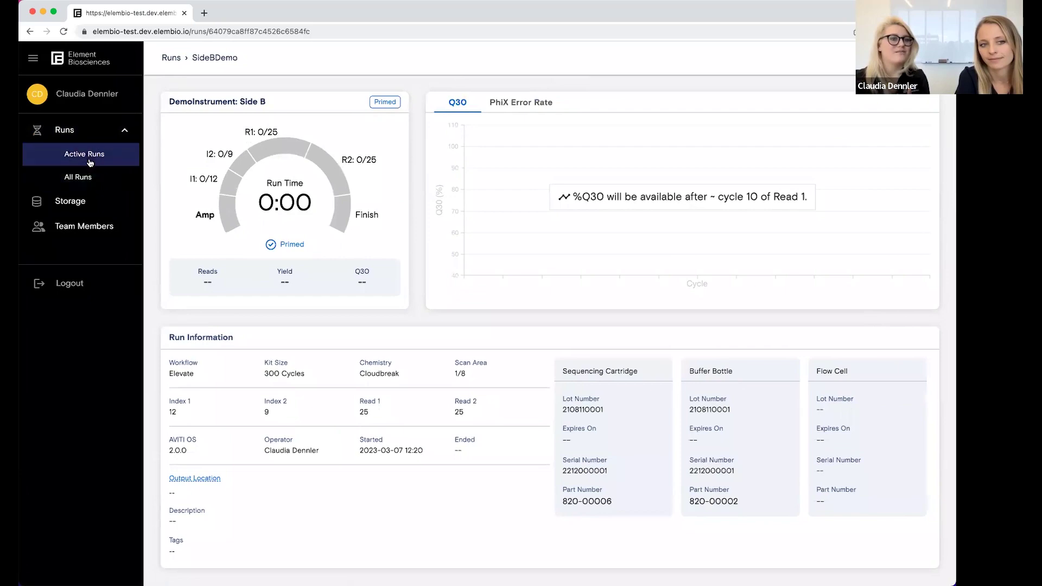
{"action": "left_click", "coordinate": [106, 155]}
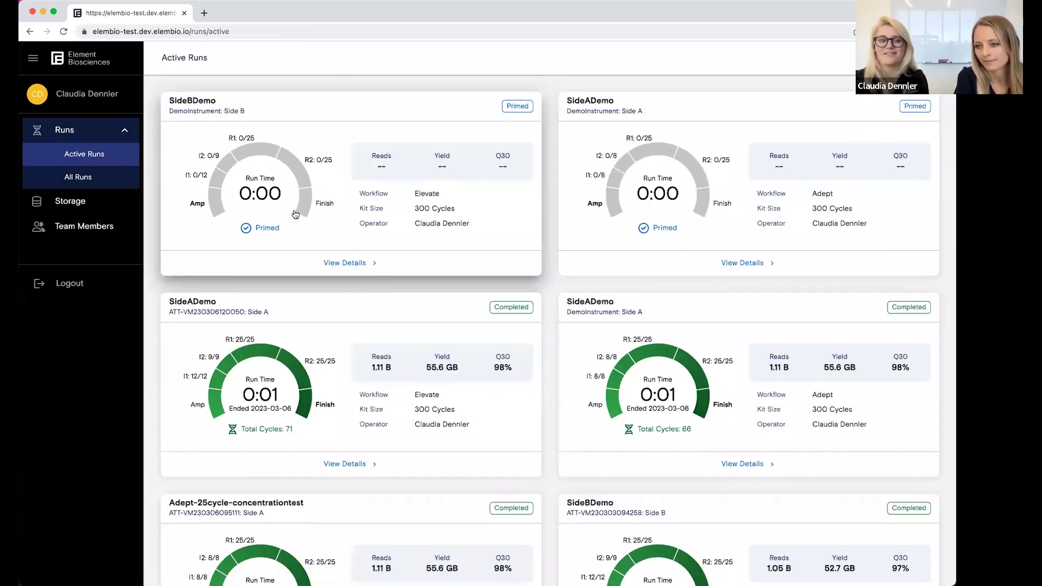
{"action": "key", "text": "ctrl+Left"}
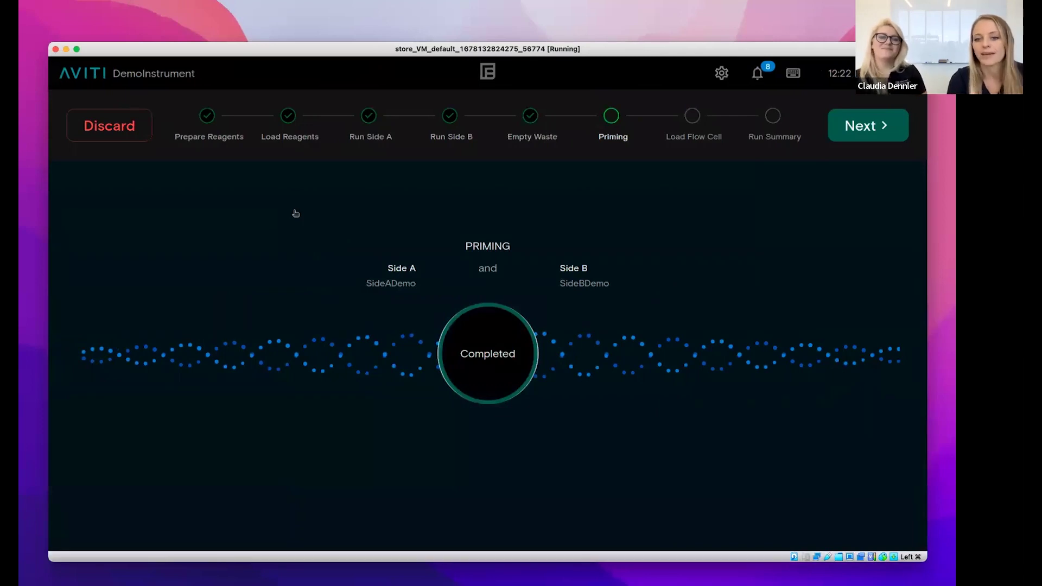
Close the flow cell nest on both sides and continue to the Run Summary.
{"action": "left_click", "coordinate": [855, 135]}
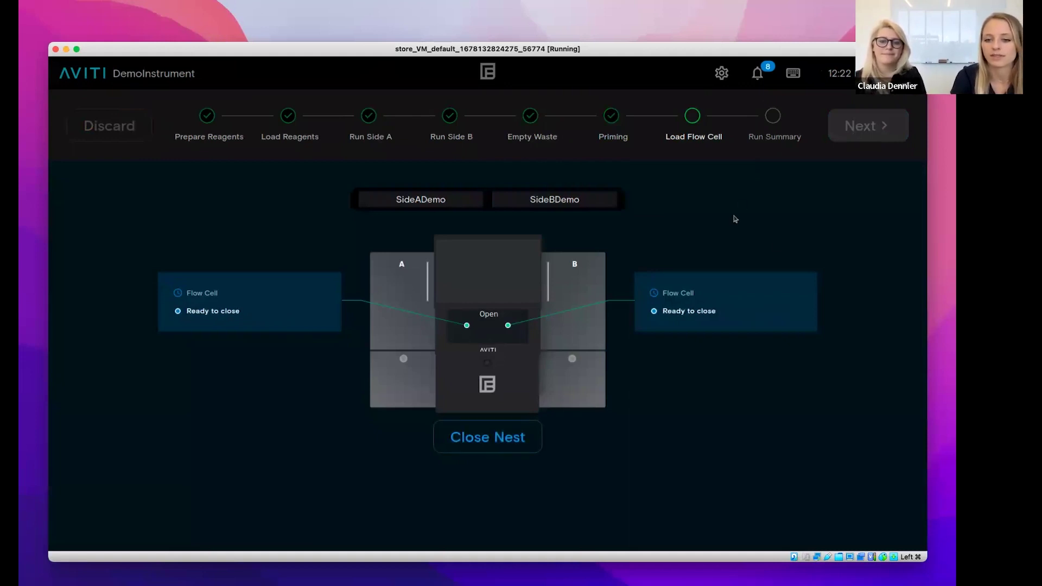
{"action": "left_click", "coordinate": [488, 438]}
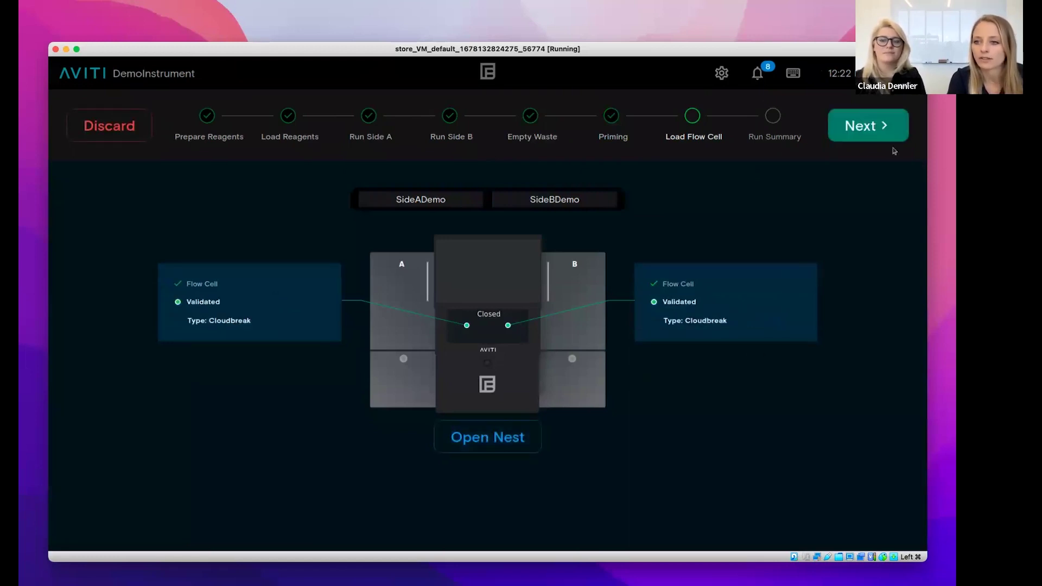
{"action": "left_click", "coordinate": [884, 129]}
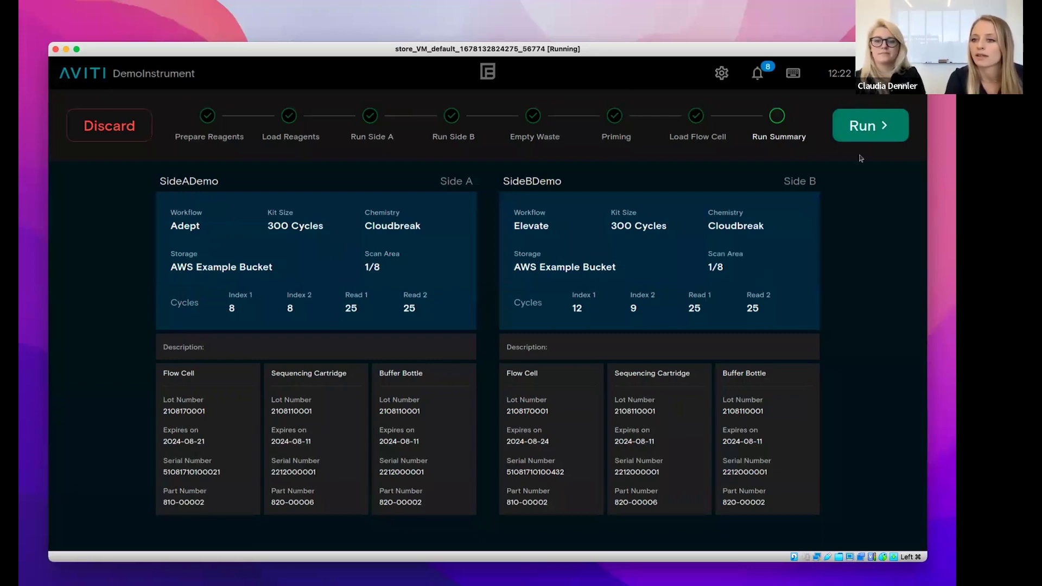
Launch sequencing for SideADemo and SideBDemo from the Run Summary.
{"action": "left_click", "coordinate": [861, 123]}
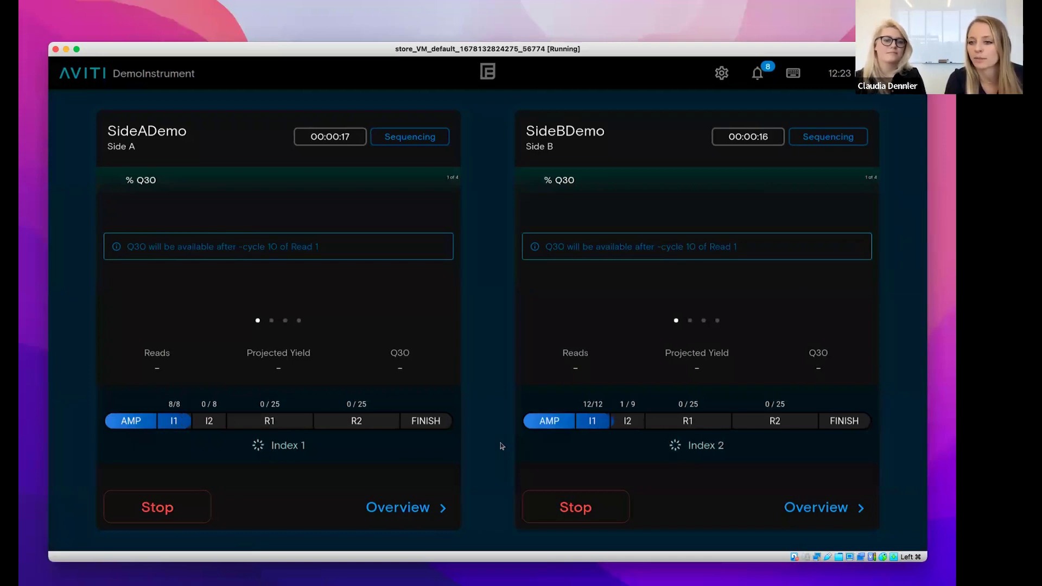
Switch to the browser's Active Runs page to watch both runs sequencing.
{"action": "key", "text": "ctrl+Right"}
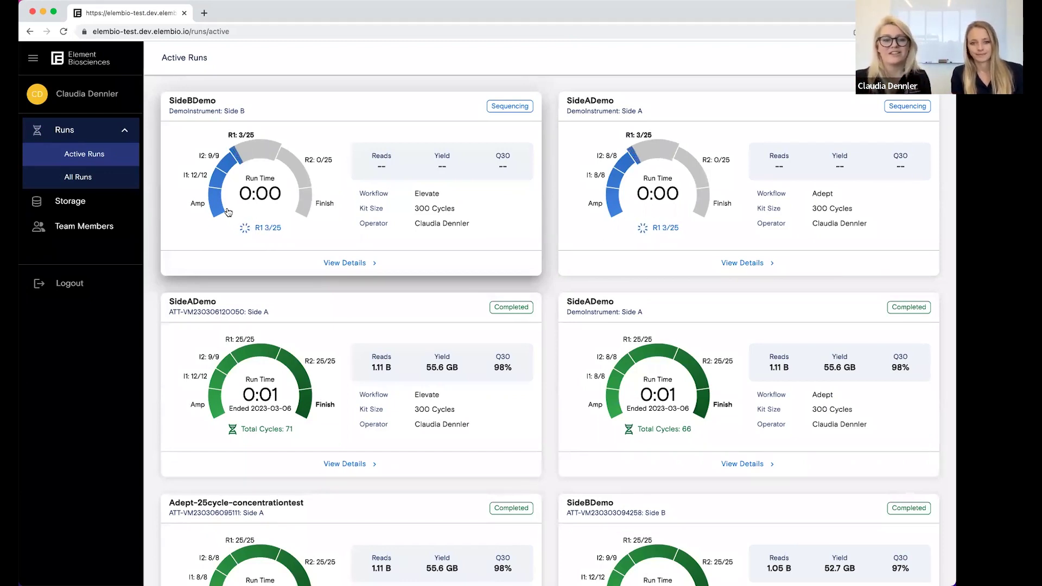
Open SideBDemo's details and toggle the Q30 and PhiX Error Rate charts, ending on PhiX.
{"action": "left_click", "coordinate": [353, 271]}
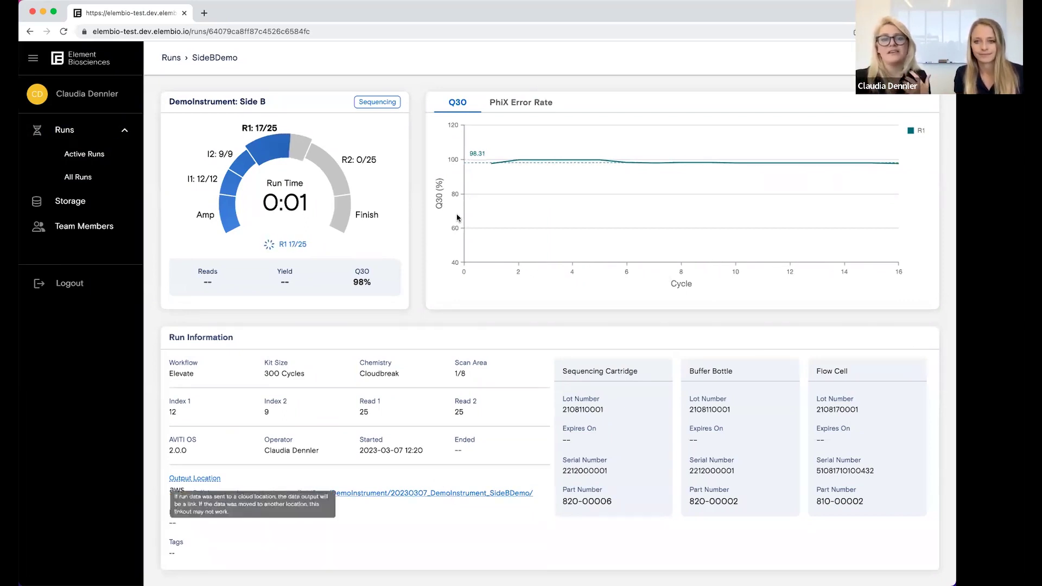
{"action": "left_click", "coordinate": [508, 105]}
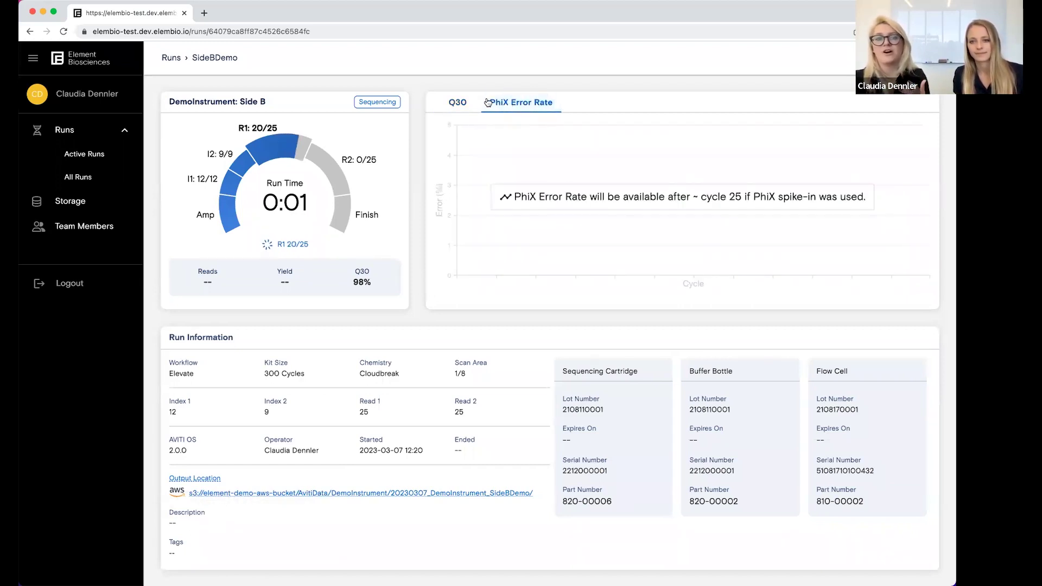
{"action": "left_click", "coordinate": [461, 103]}
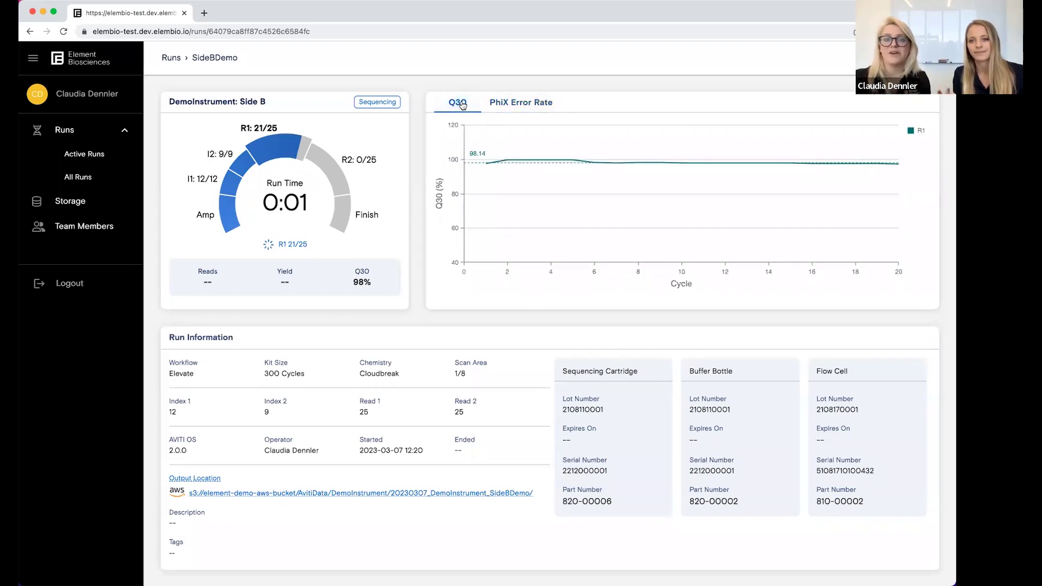
{"action": "left_click", "coordinate": [514, 102]}
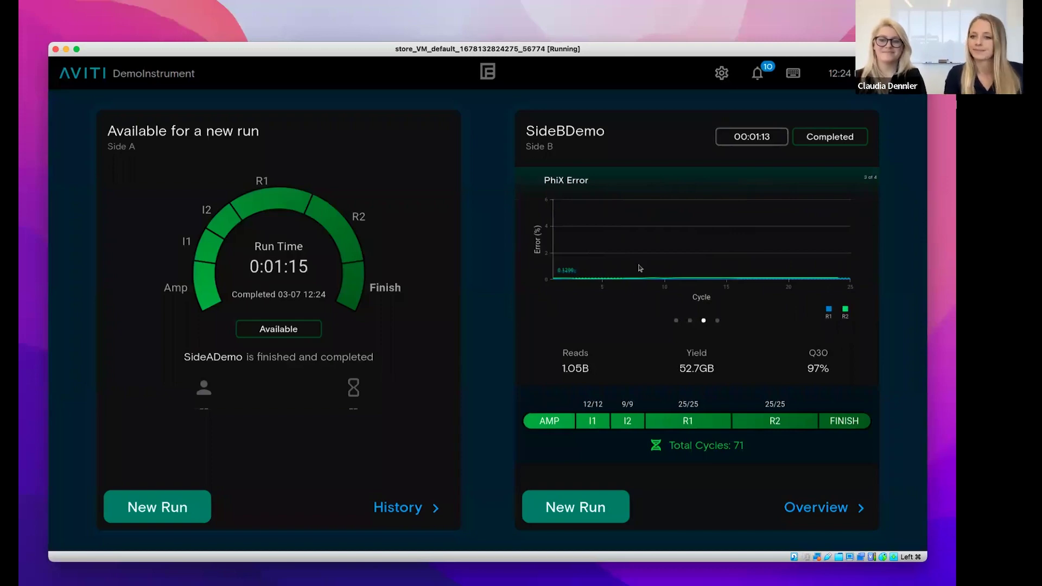
Switch from the completed SideBDemo dashboard (97% Q30) back to its cloud run page.
{"action": "key", "text": "ctrl+Right"}
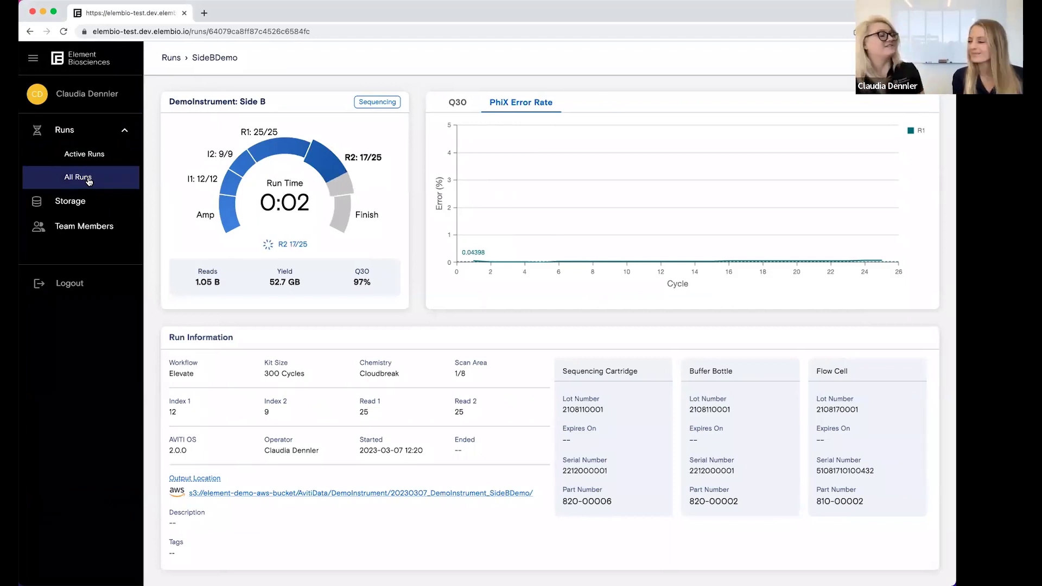
Open the 259-run All Runs table, then browse its column chooser and filter options.
{"action": "left_click", "coordinate": [89, 180]}
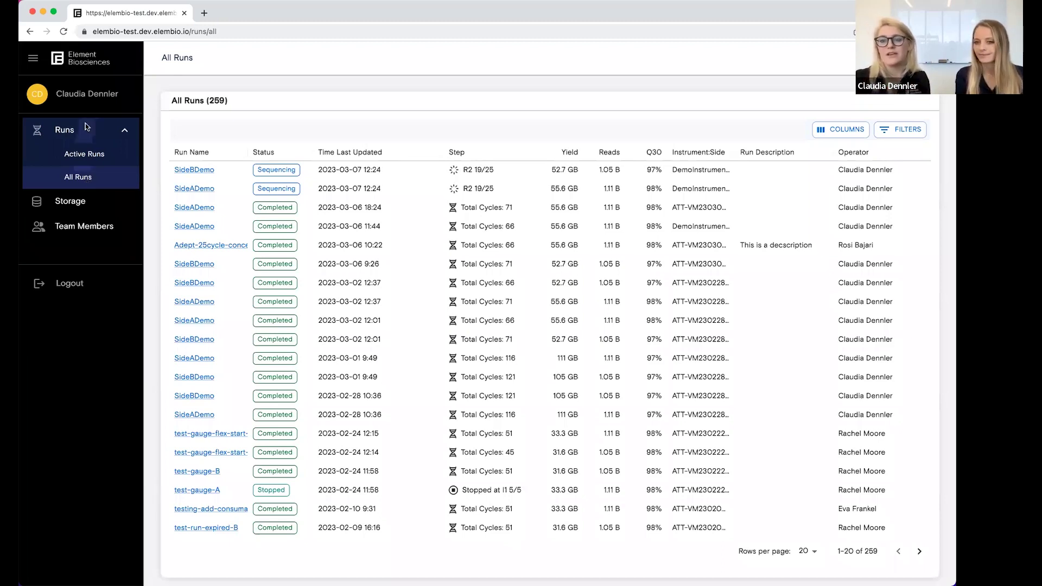
{"action": "left_click", "coordinate": [843, 131]}
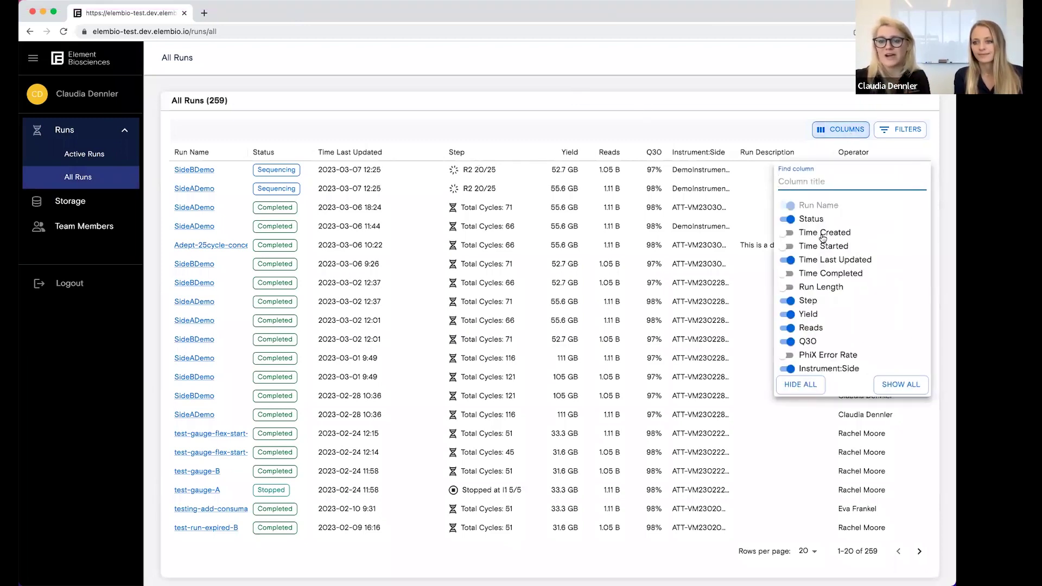
{"action": "left_click", "coordinate": [884, 129]}
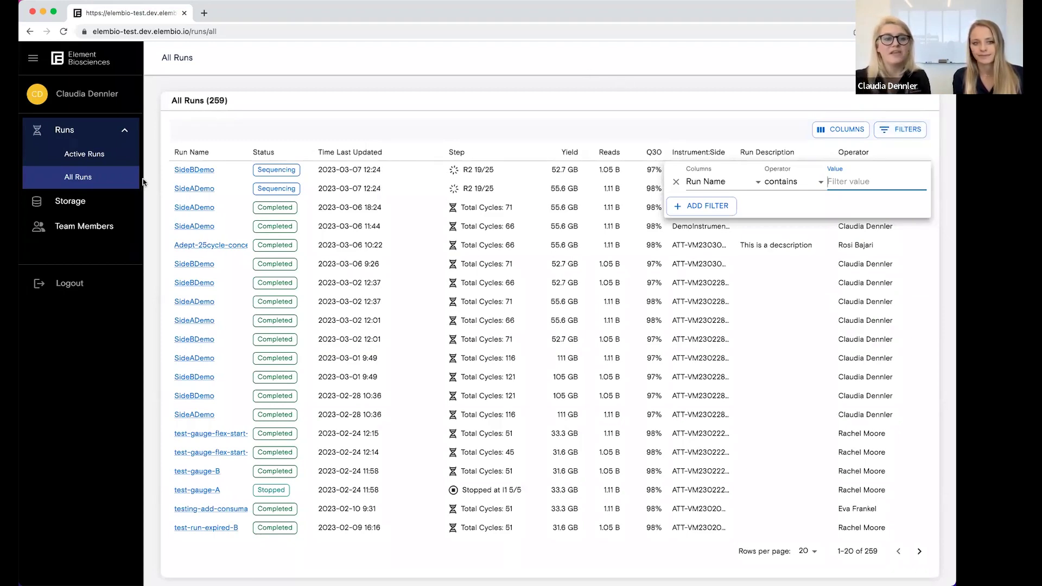
Go to the Storage page listing the Google, Amazon and AWS Example Bucket connections.
{"action": "left_click", "coordinate": [62, 204]}
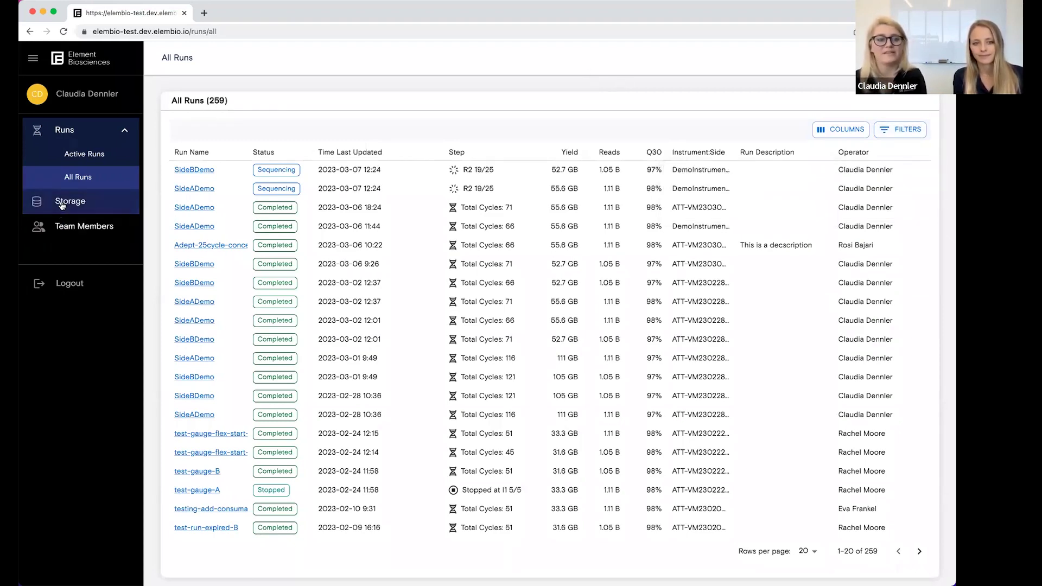